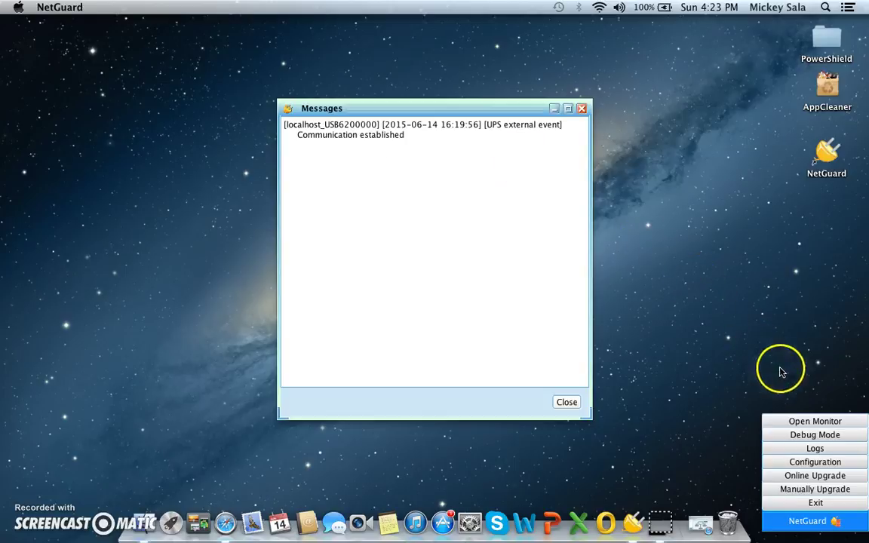
Open the UPS monitor in Safari, close the duplicate NetGuard tab and go full screen
left_click(813, 421)
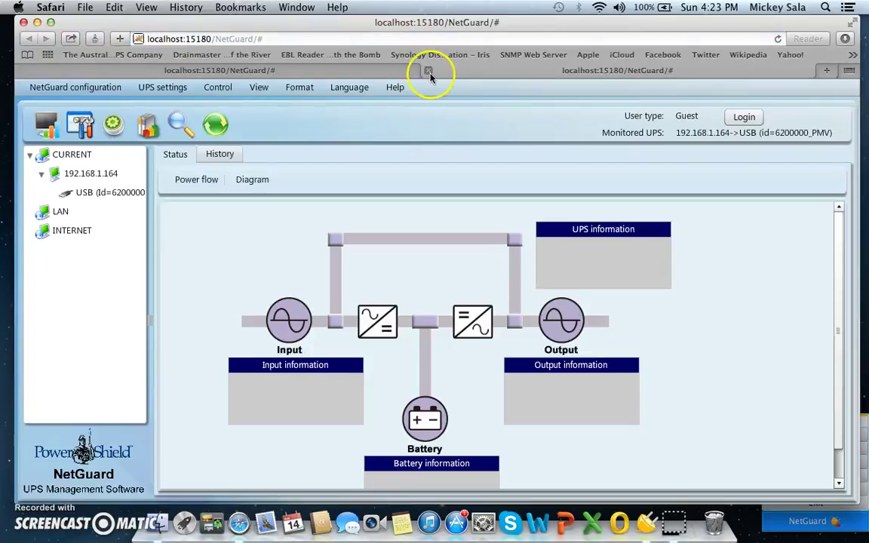
left_click(427, 70)
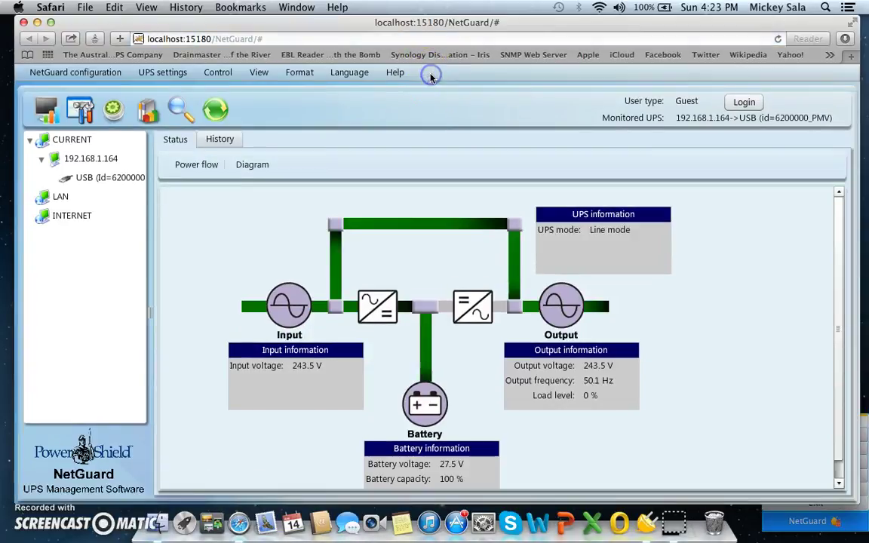
left_click(850, 24)
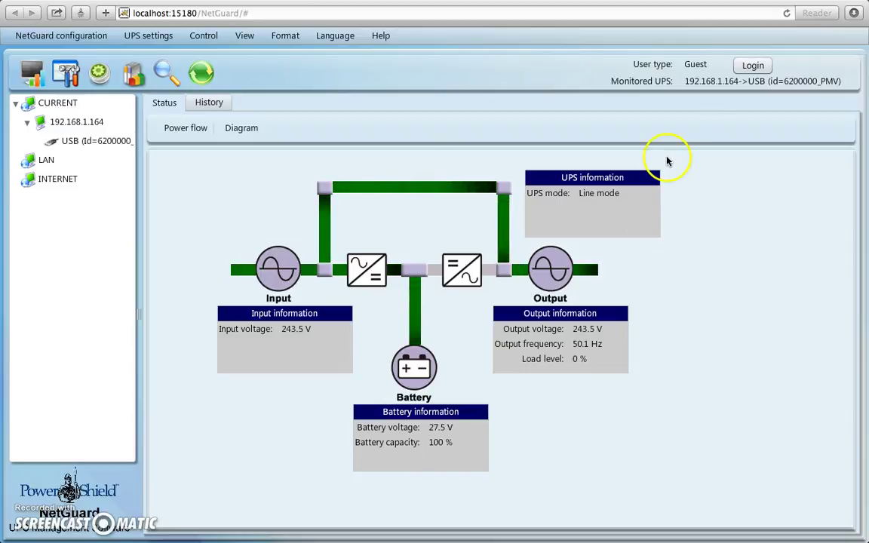
Log in to NetGuard as Administrator by entering the administrator password
left_click(751, 65)
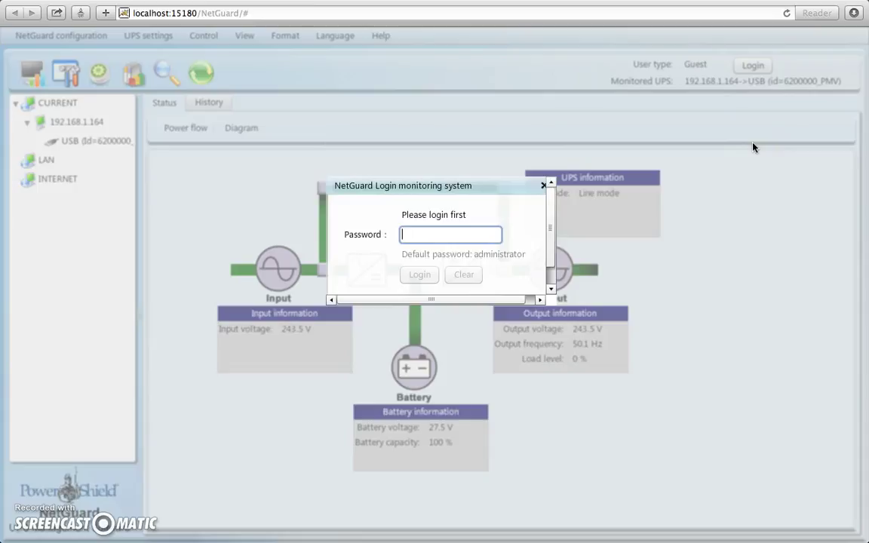
type("ad")
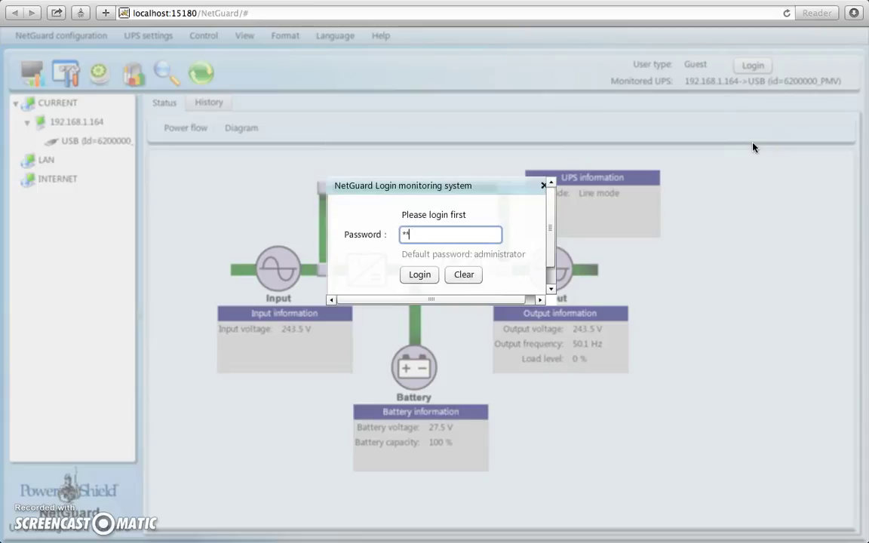
type("ministra")
key("Return")
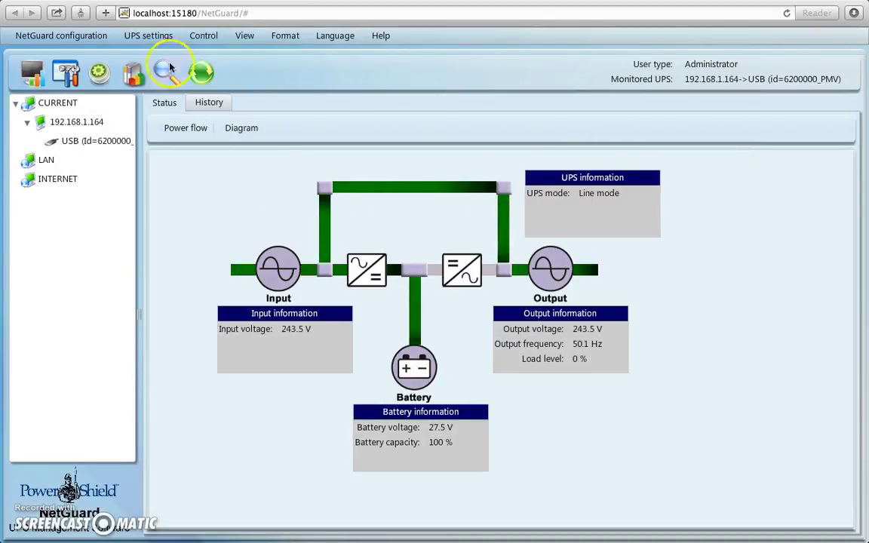
Send a 10-second battery self-test from Real-time control and confirm it
left_click(211, 38)
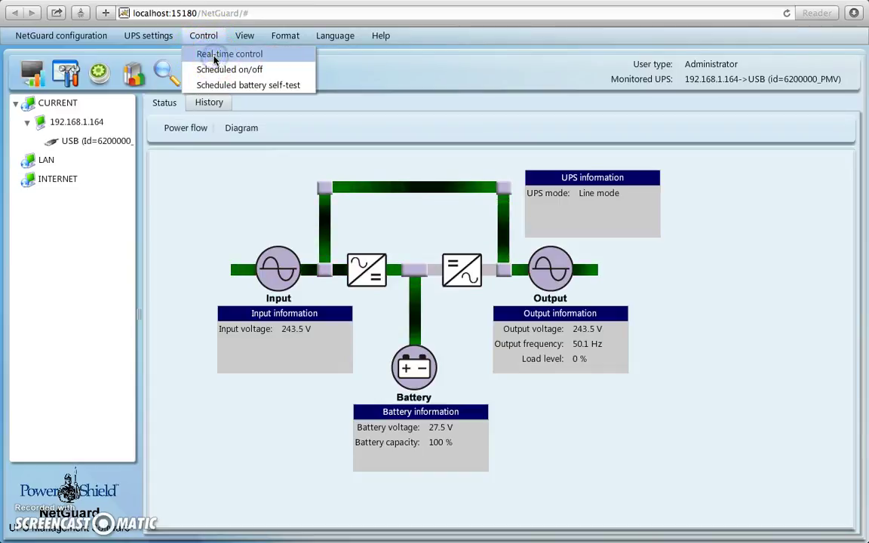
left_click(211, 56)
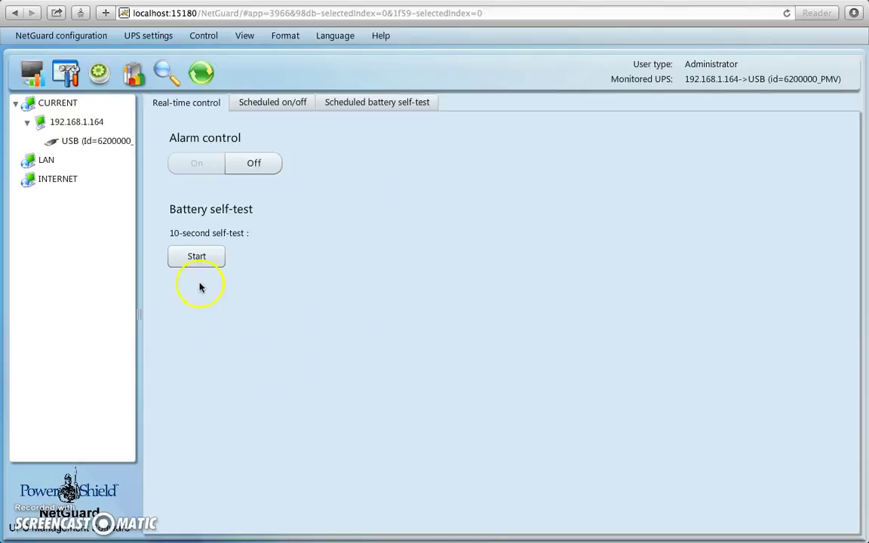
left_click(190, 256)
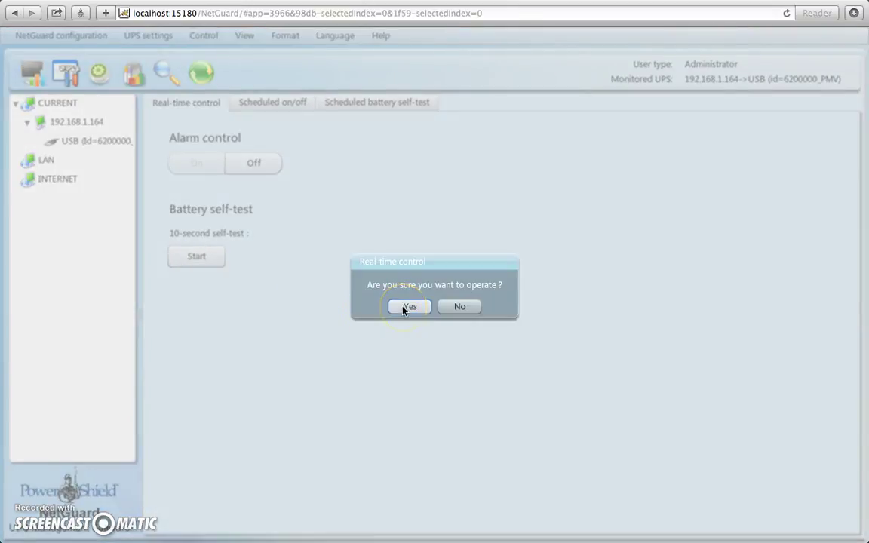
left_click(408, 307)
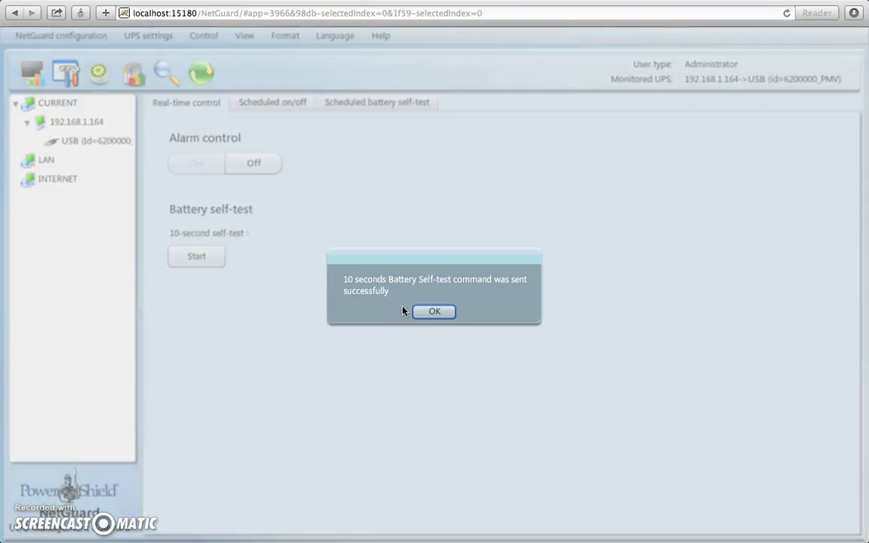
left_click(422, 312)
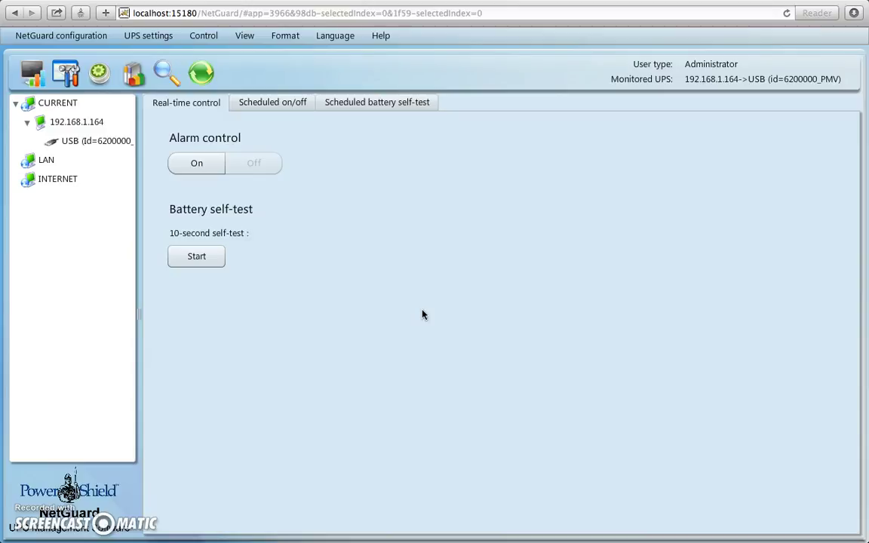
Check the Battery event self-test counts in History's Event statistics, then return to the power-flow status
left_click(33, 75)
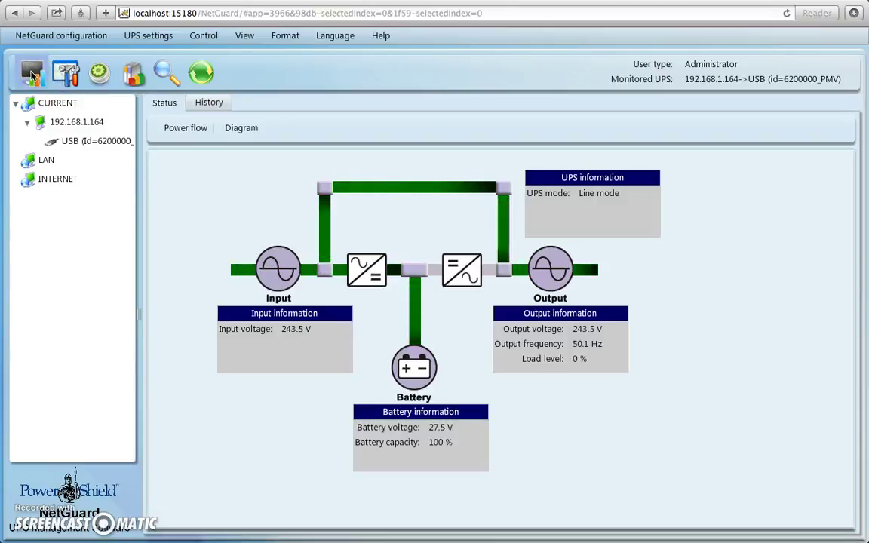
left_click(215, 102)
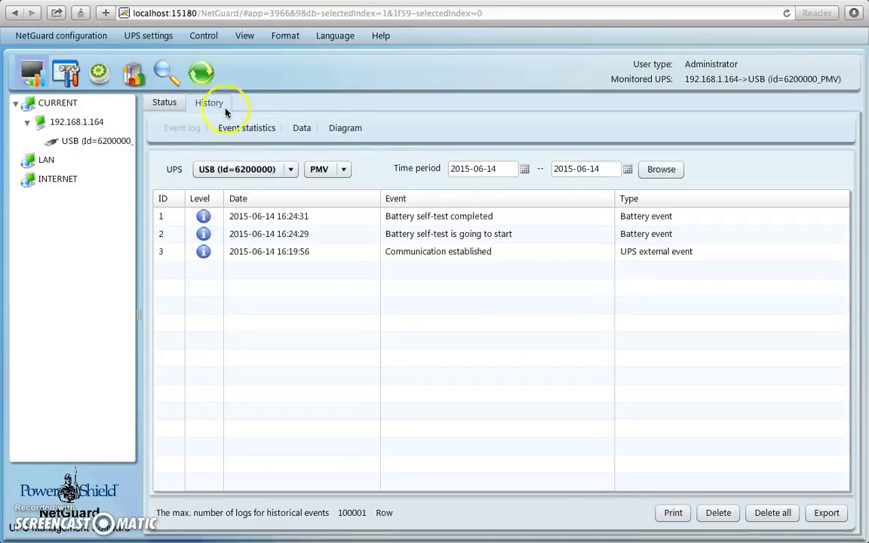
left_click(244, 130)
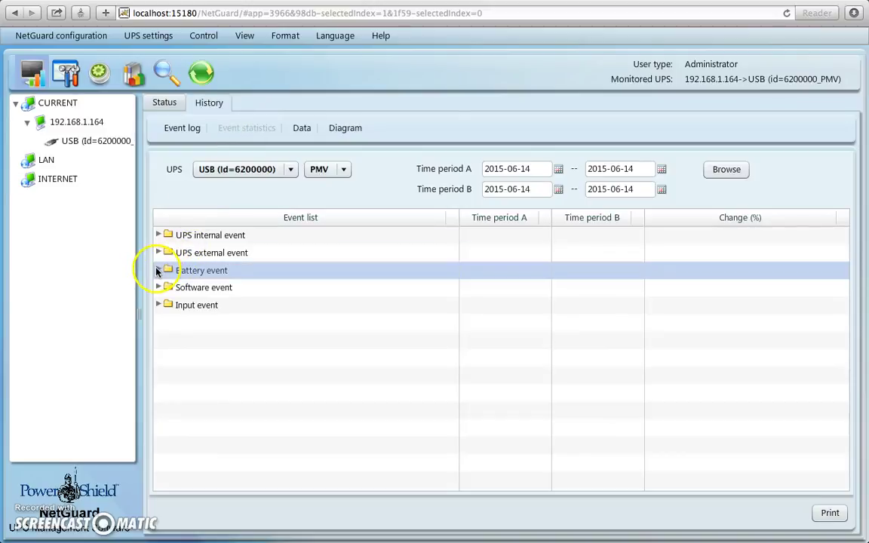
left_click(157, 270)
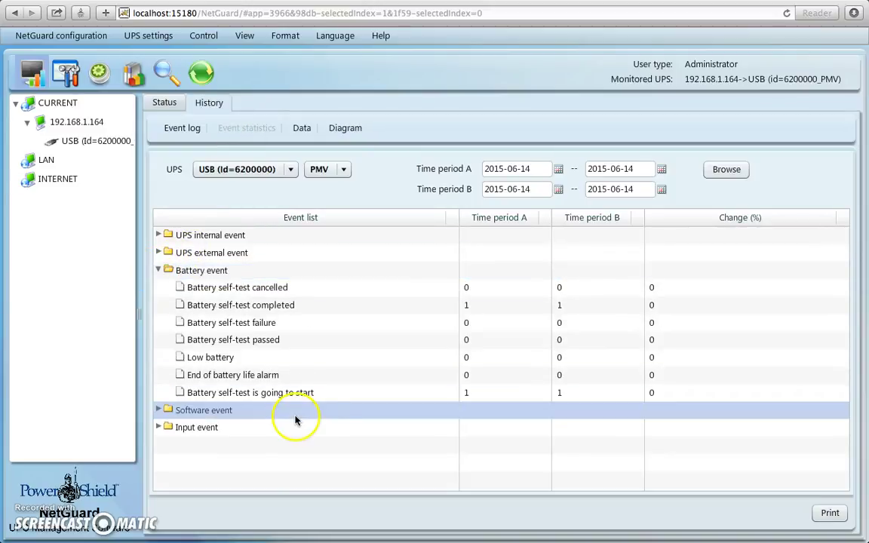
left_click(473, 389)
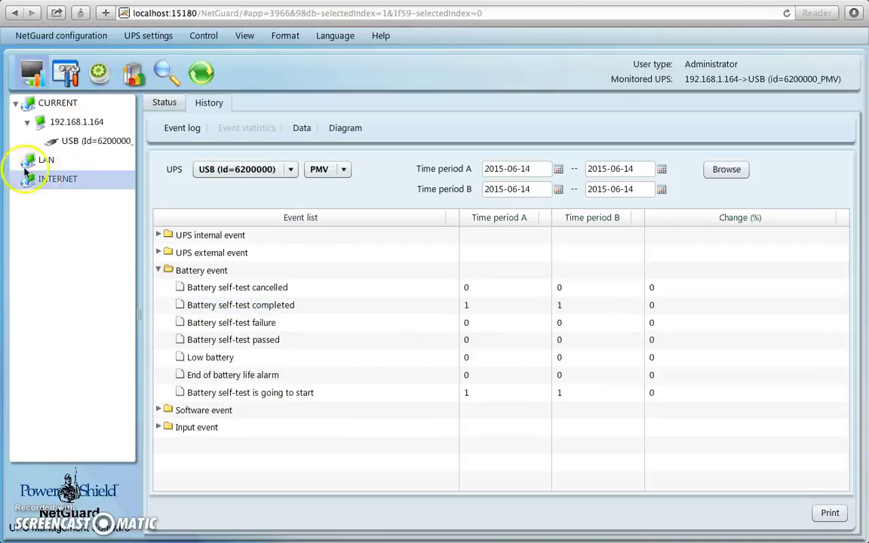
left_click(33, 72)
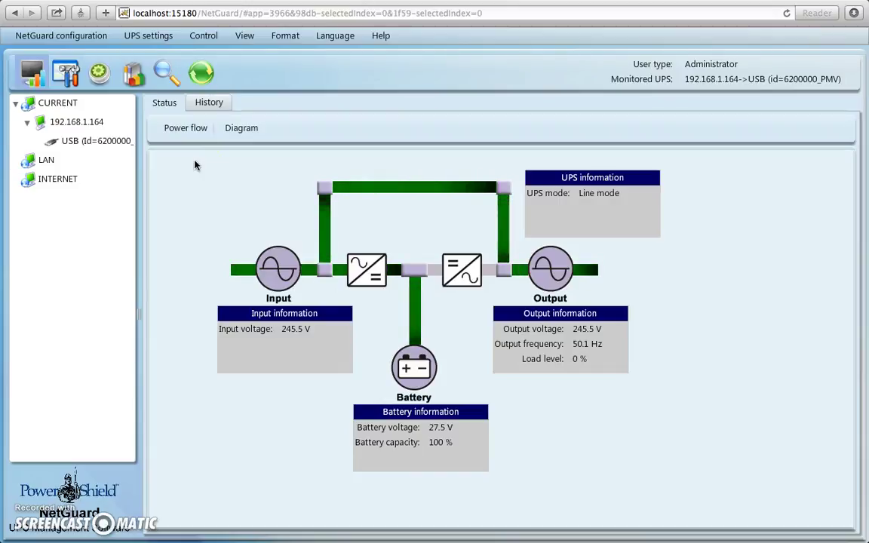
View the USB UPS's basic information, then bring up the NetGuard configuration menu over the power-flow diagram
left_click(110, 142)
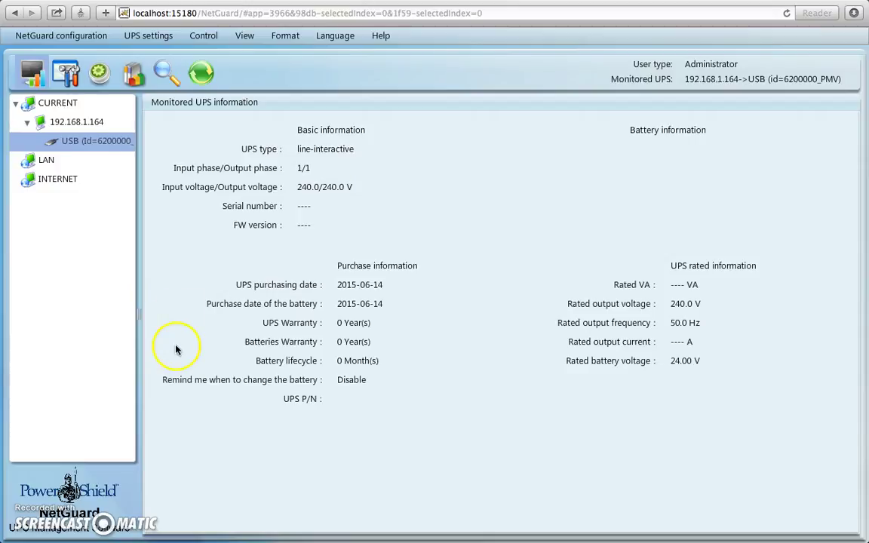
left_click(33, 75)
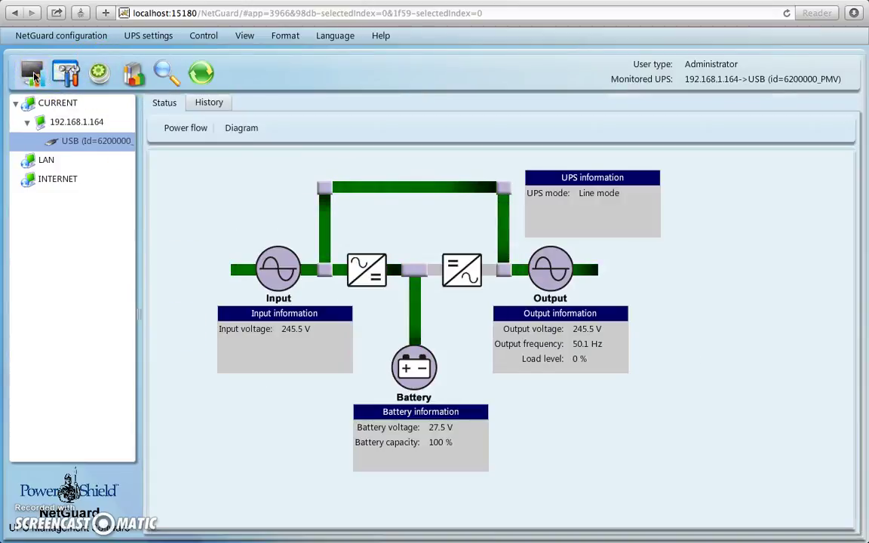
left_click(47, 36)
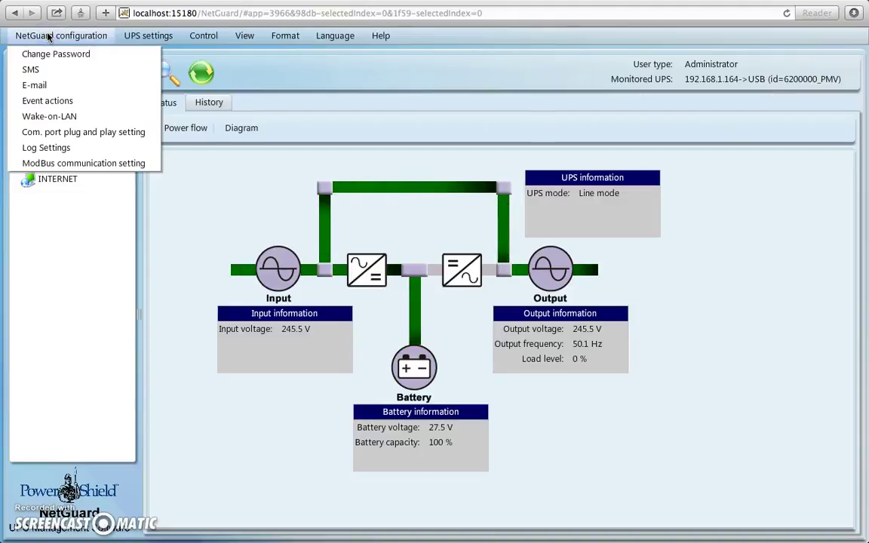
Review the E-mail settings: SMTP server smtp.test.com, port 25, authentication and the single recipient
left_click(34, 86)
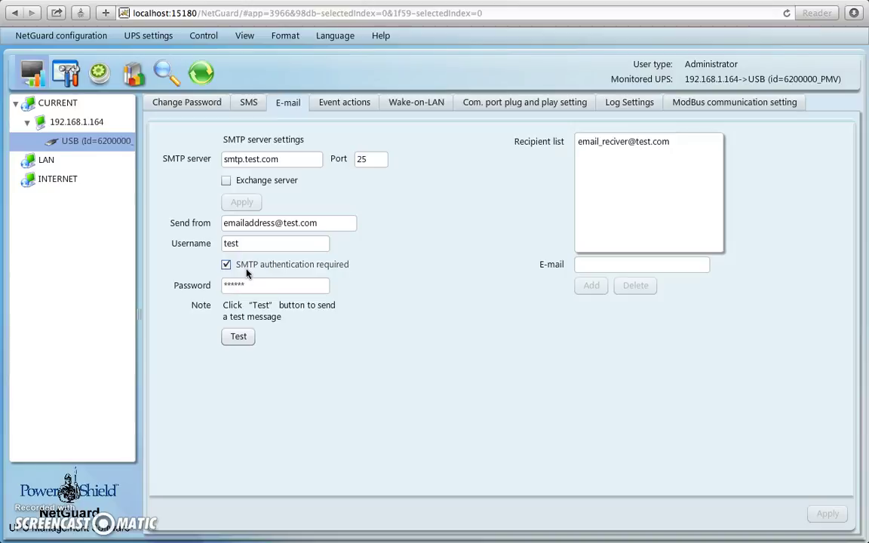
left_click(279, 281)
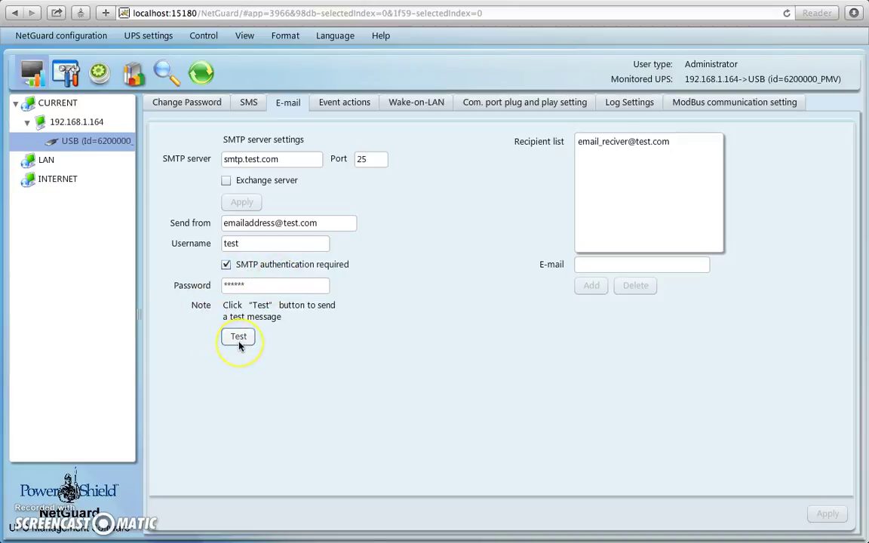
left_click(526, 254)
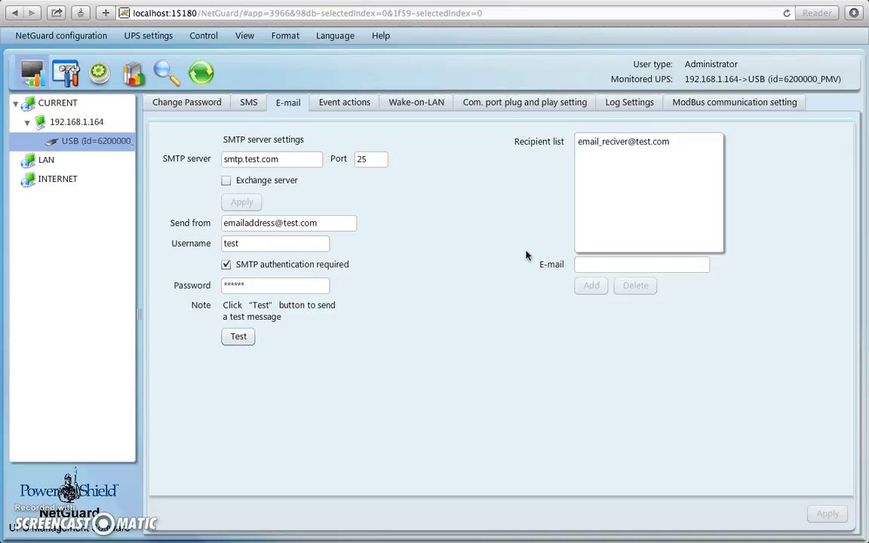
left_click(637, 138)
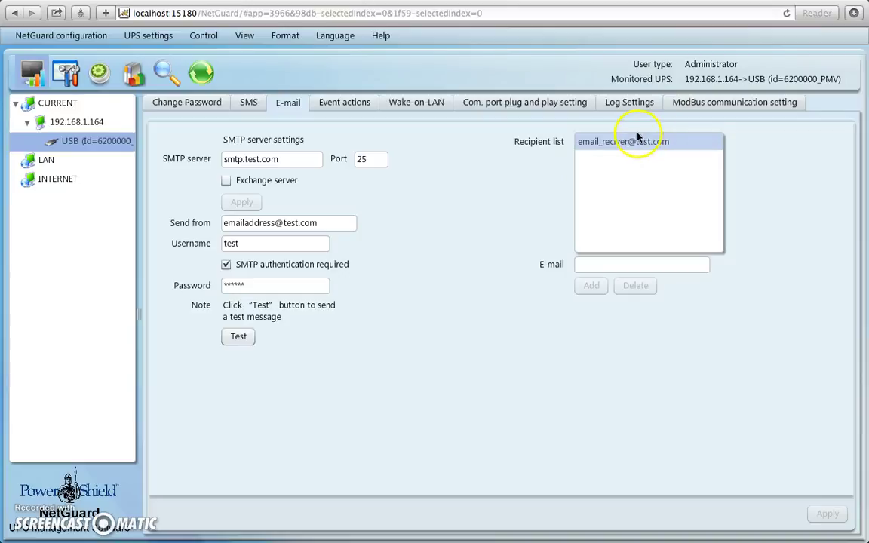
left_click(639, 161)
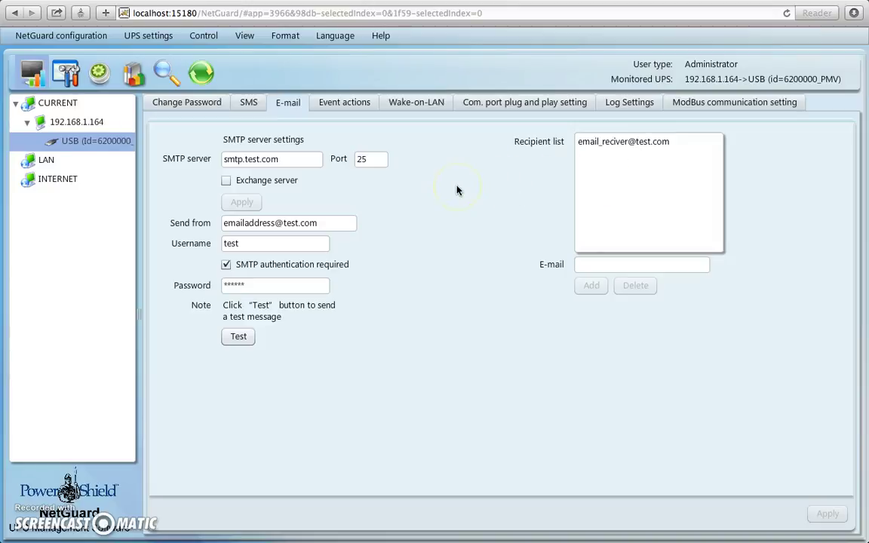
left_click(55, 39)
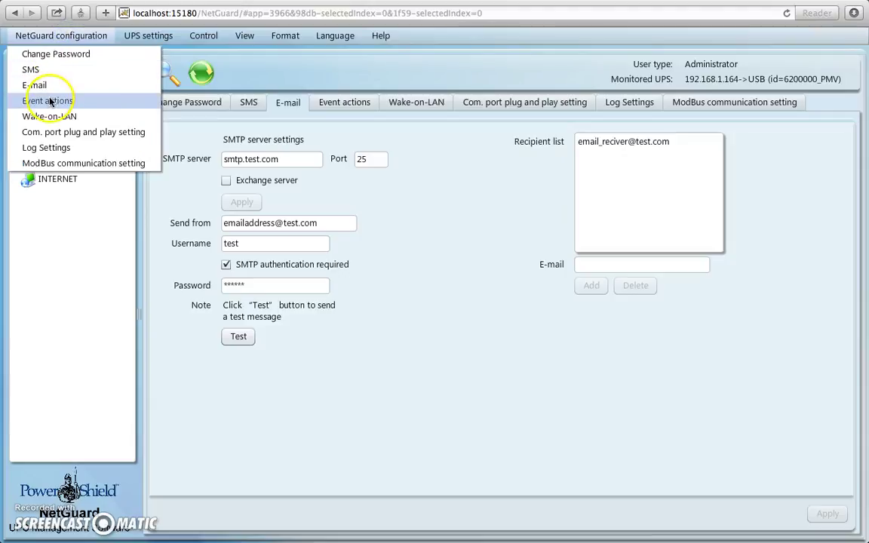
In Event actions, toggle the e-mail recipient for the AC failure and AC recovery events
left_click(53, 101)
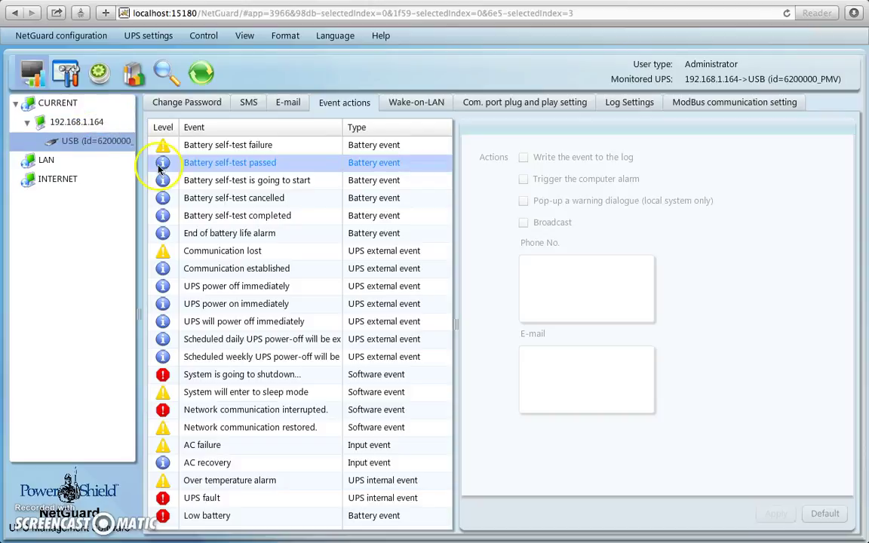
left_click(218, 448)
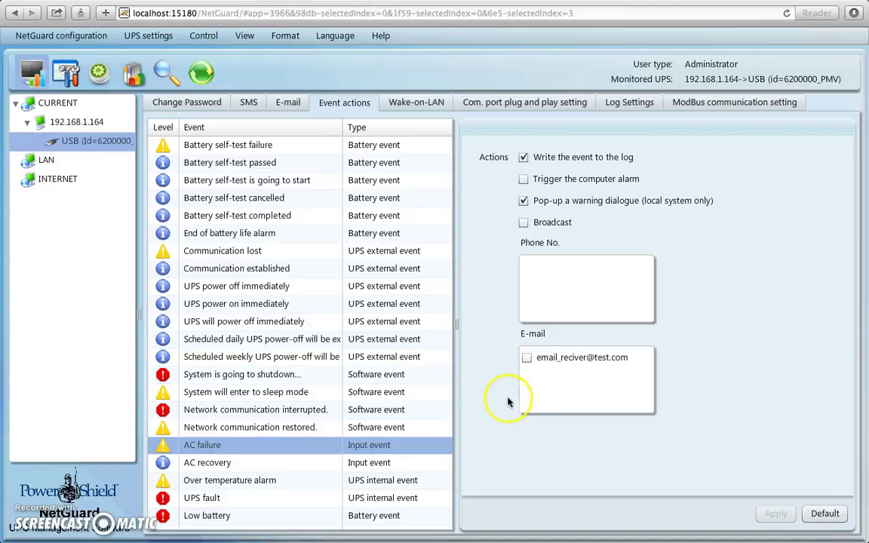
left_click(527, 359)
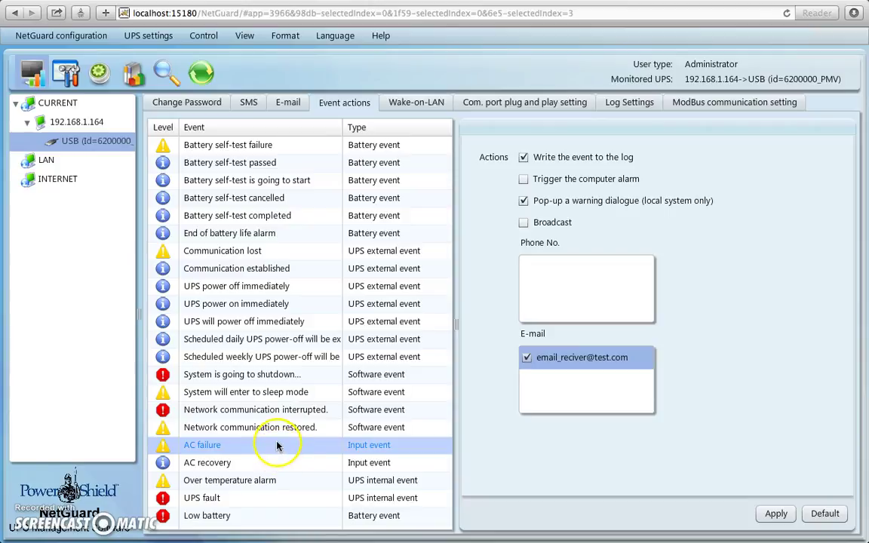
left_click(238, 462)
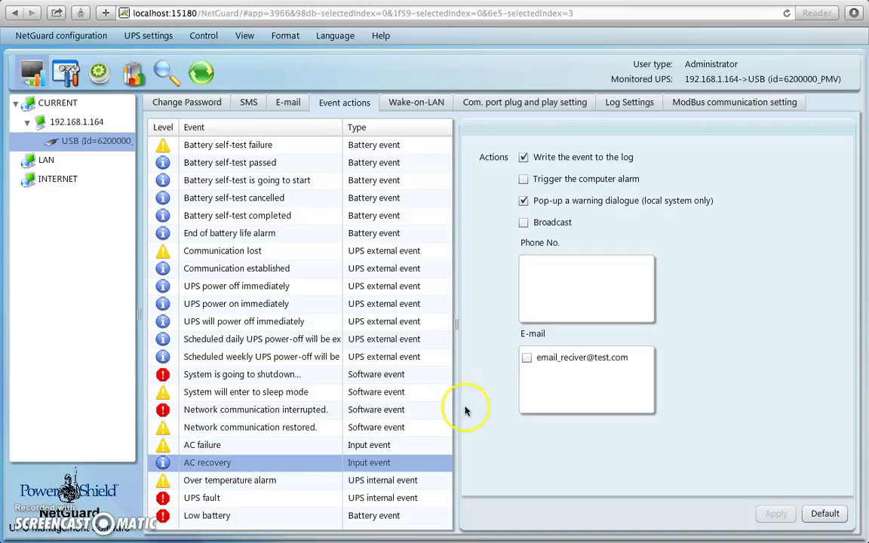
left_click(526, 359)
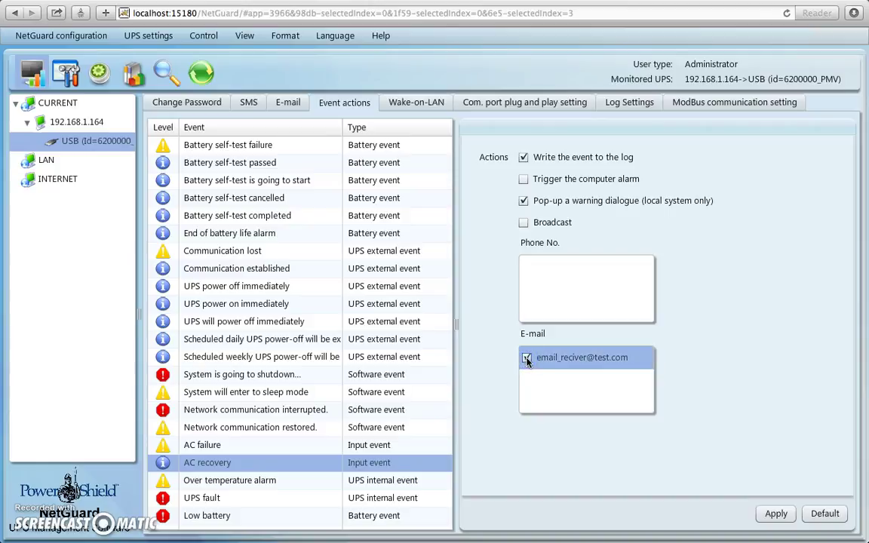
left_click(527, 359)
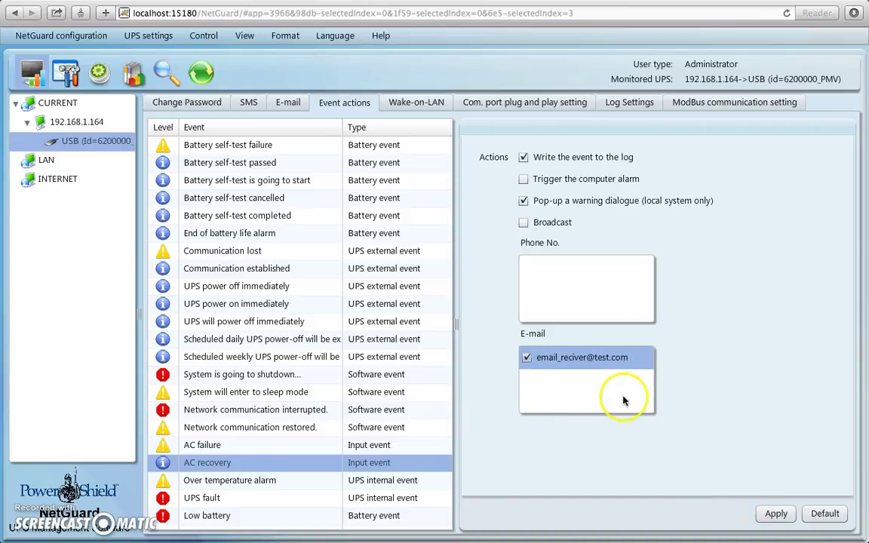
Enable e-mail alerts to the recipient for AC failure, apply, and recheck both AC events
left_click(294, 449)
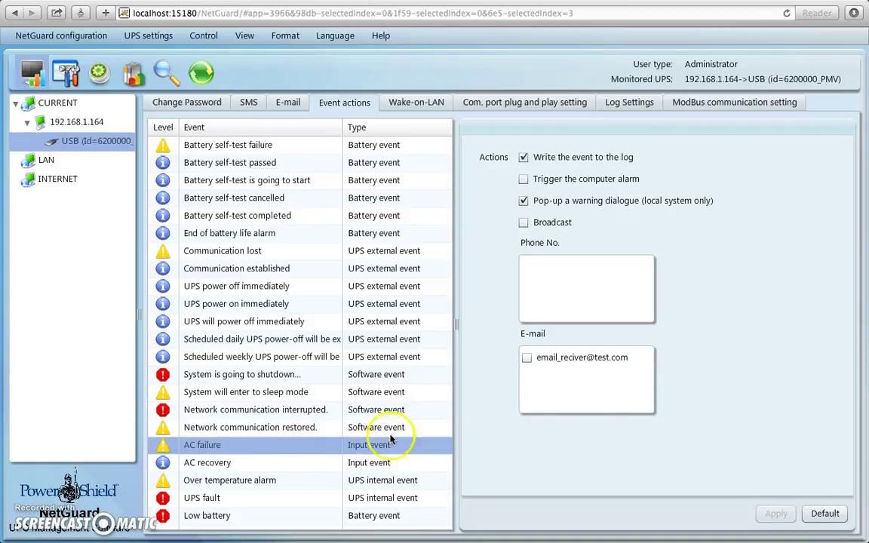
left_click(525, 359)
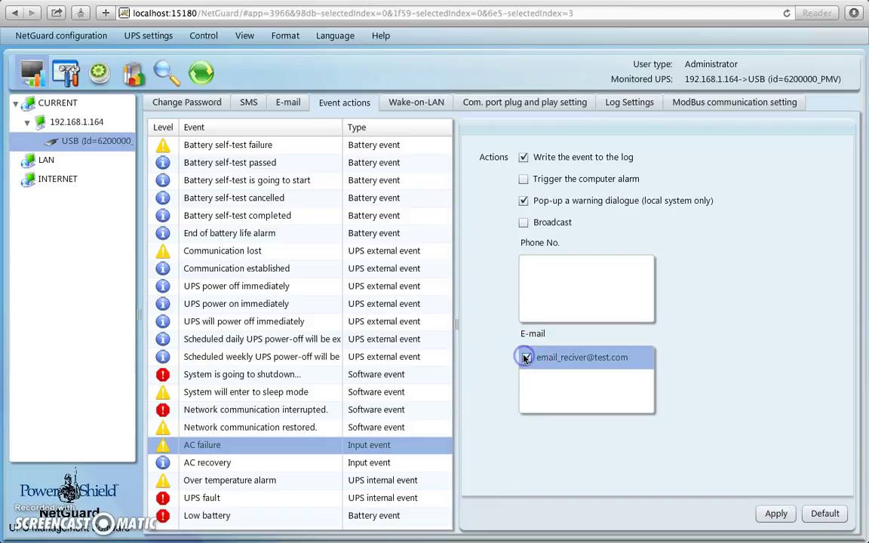
left_click(774, 514)
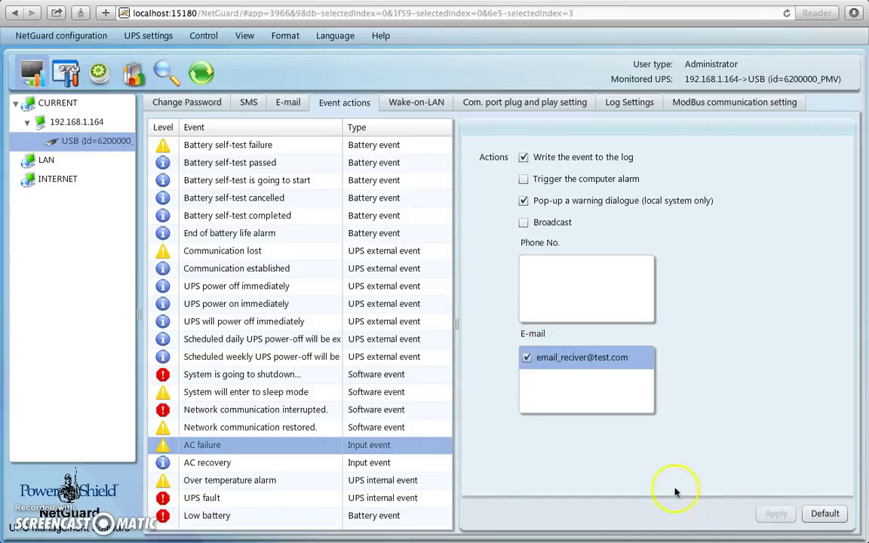
left_click(233, 465)
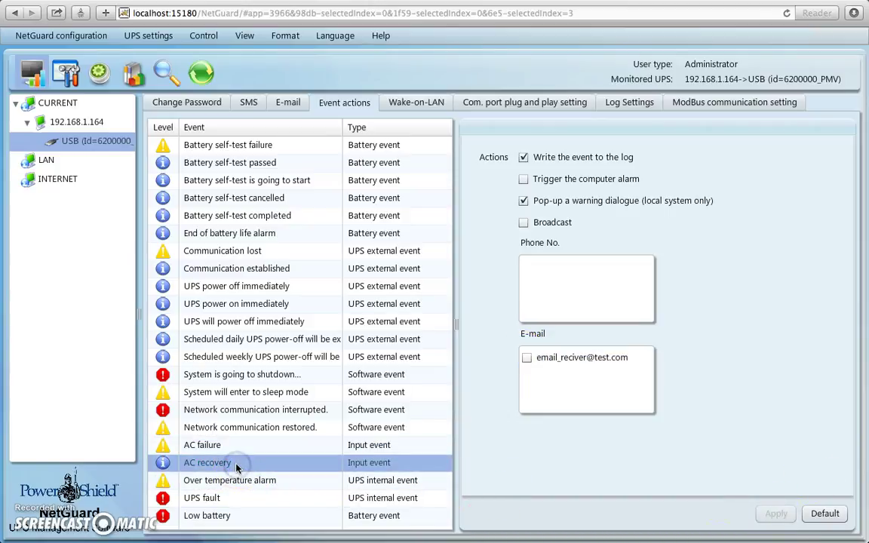
left_click(233, 448)
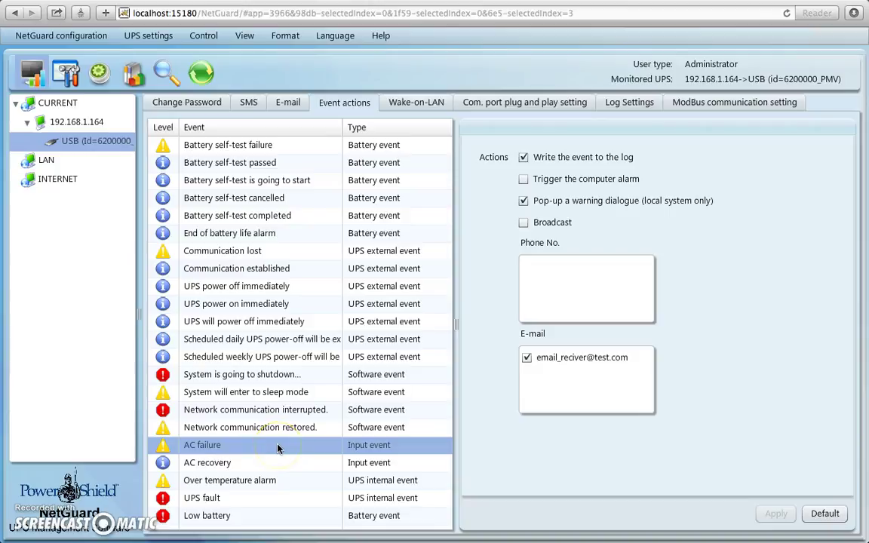
left_click(535, 370)
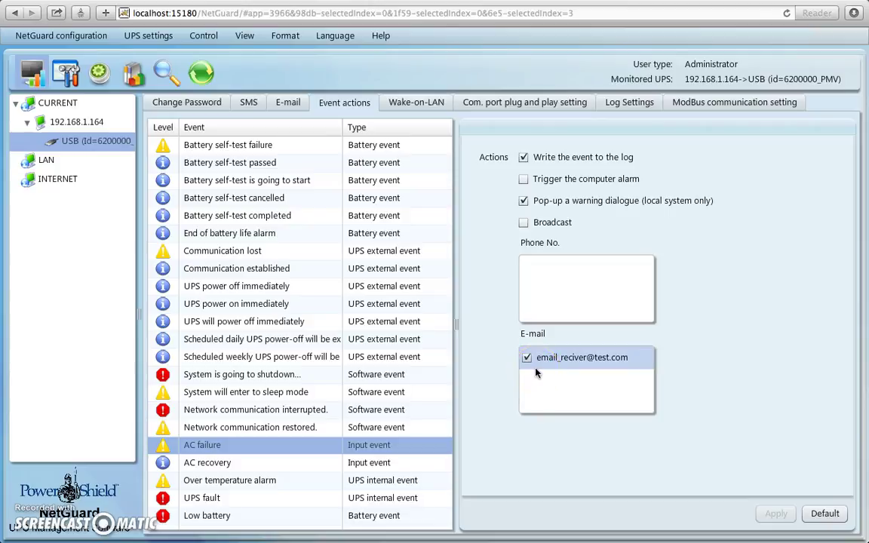
left_click(640, 376)
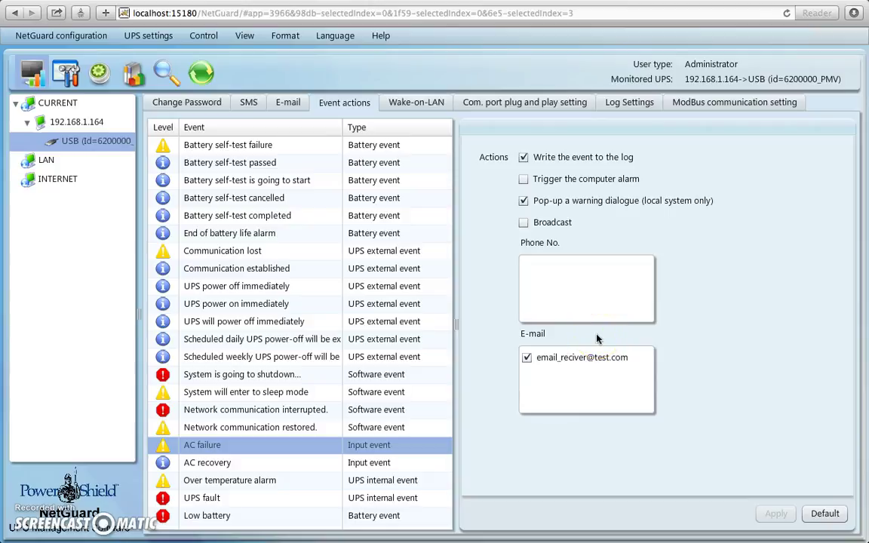
Browse History's UPS external event group, including Communication established, then return to the live power-flow status
left_click(34, 75)
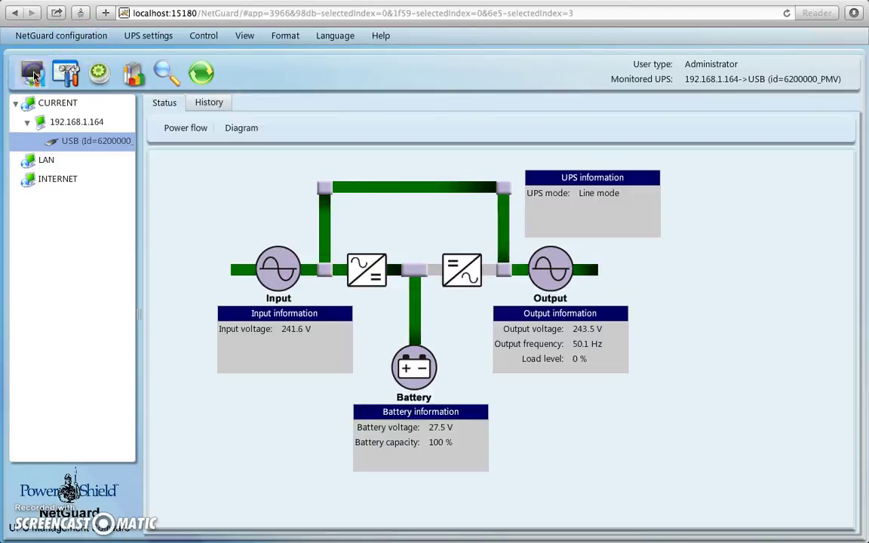
left_click(210, 105)
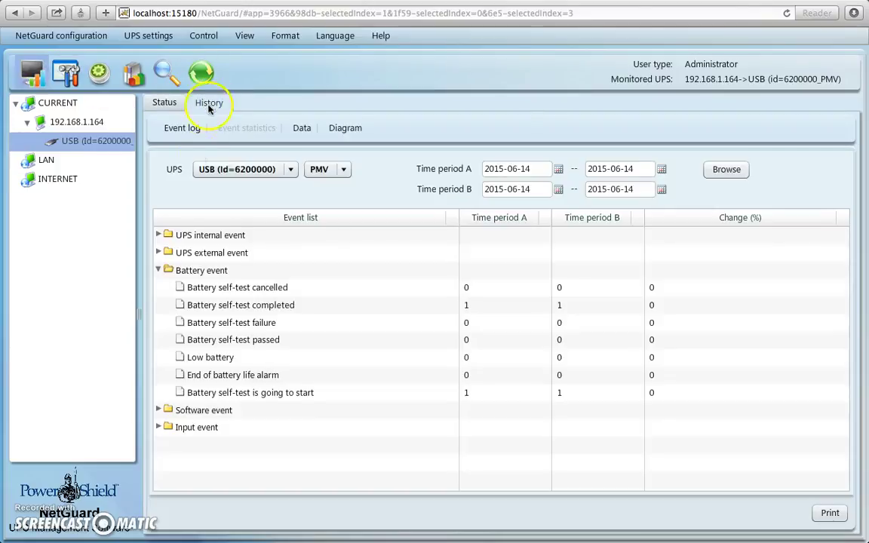
left_click(157, 271)
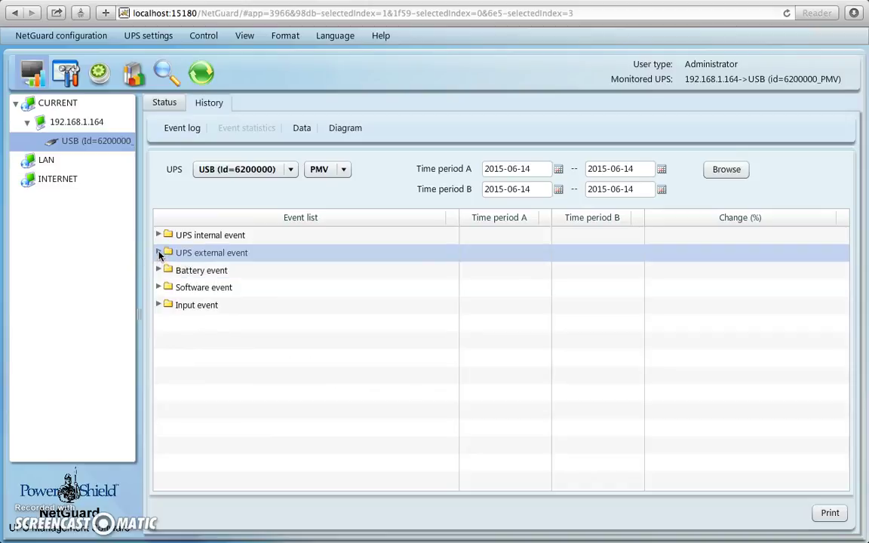
left_click(159, 254)
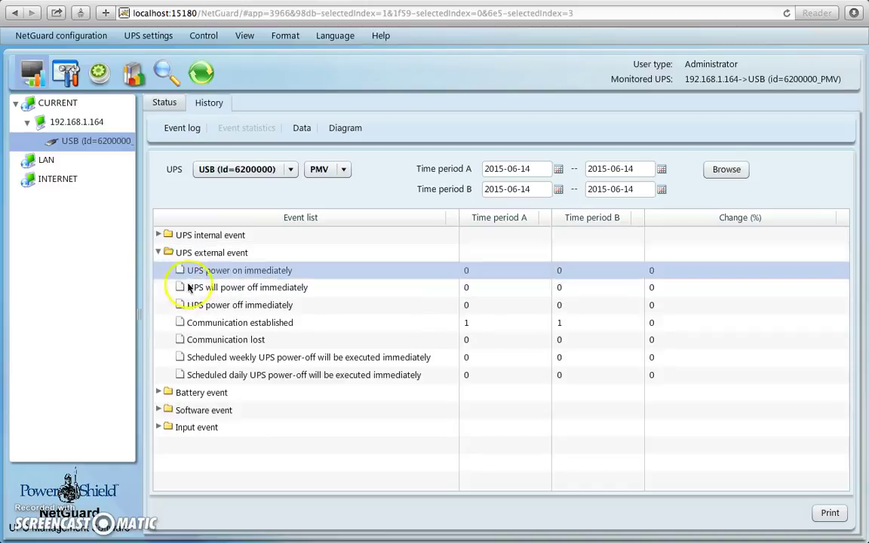
left_click(279, 324)
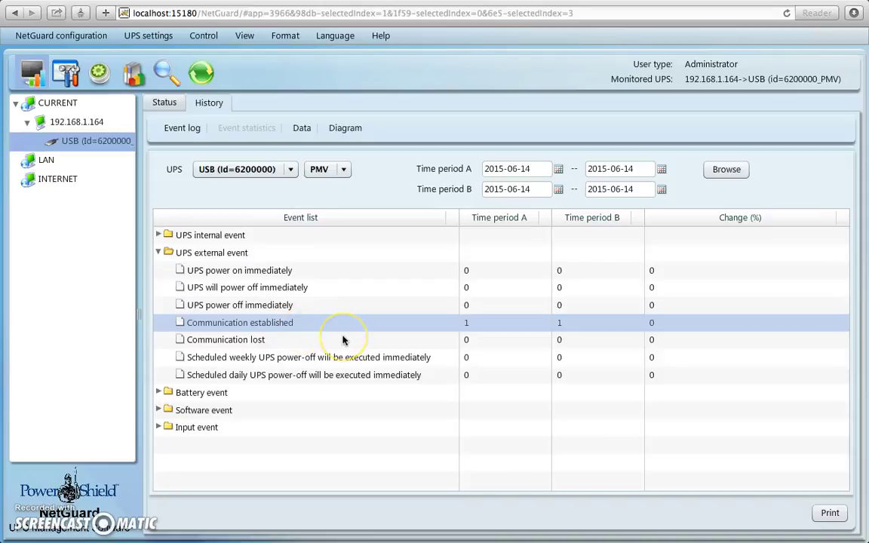
left_click(378, 332)
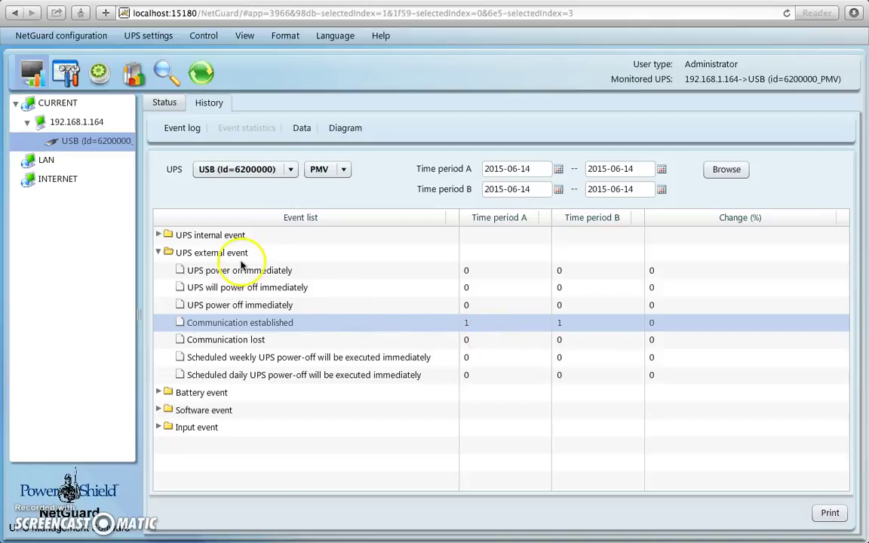
left_click(31, 75)
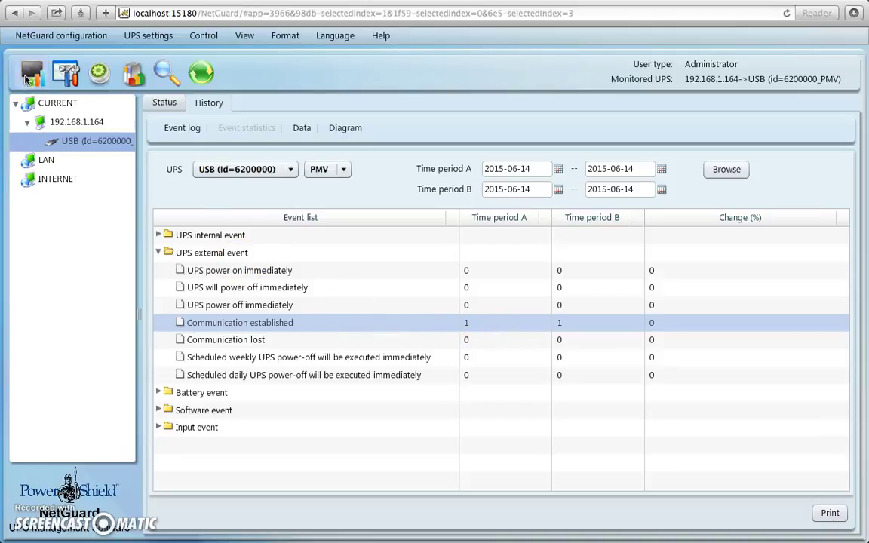
Watch the power-flow diagram: Line mode, 241.6 V input, 243.5 V output at 50.1 Hz
left_click(176, 203)
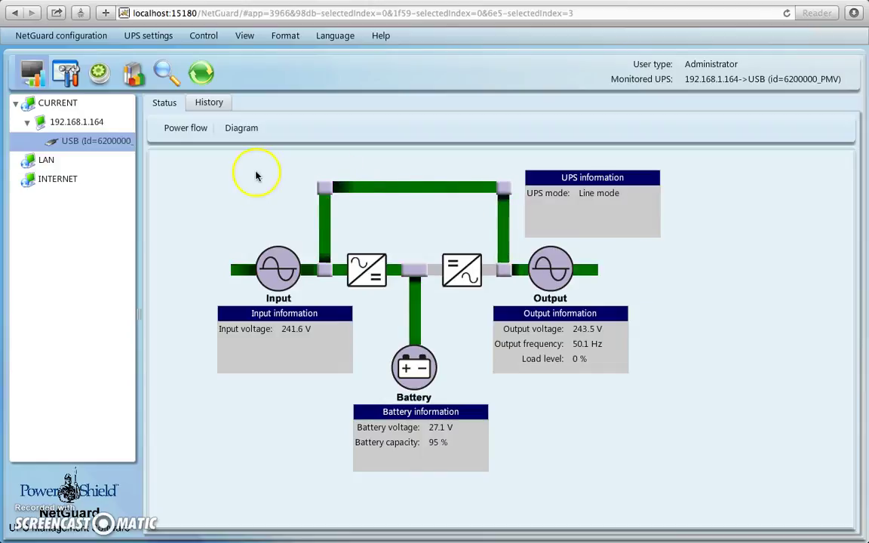
In History, toggle the event groups and expand Input event to show AC failure and AC recovery
left_click(216, 103)
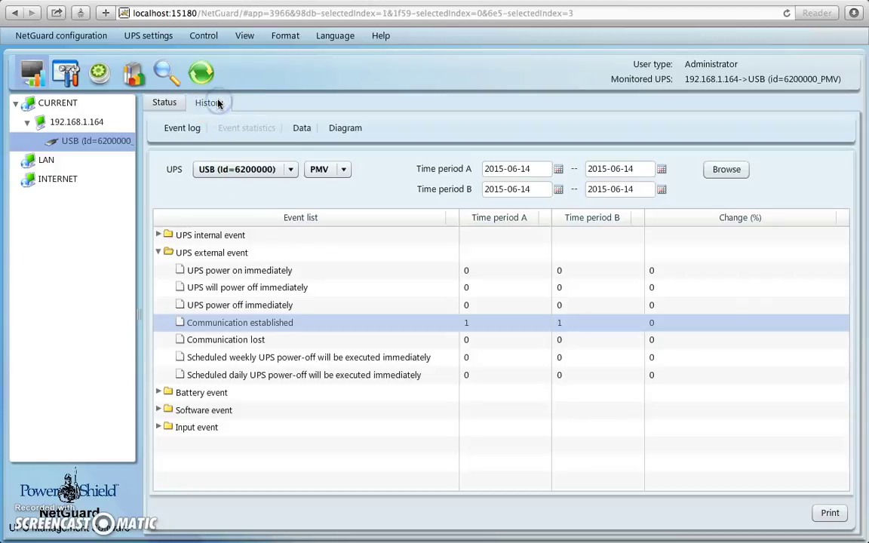
left_click(161, 235)
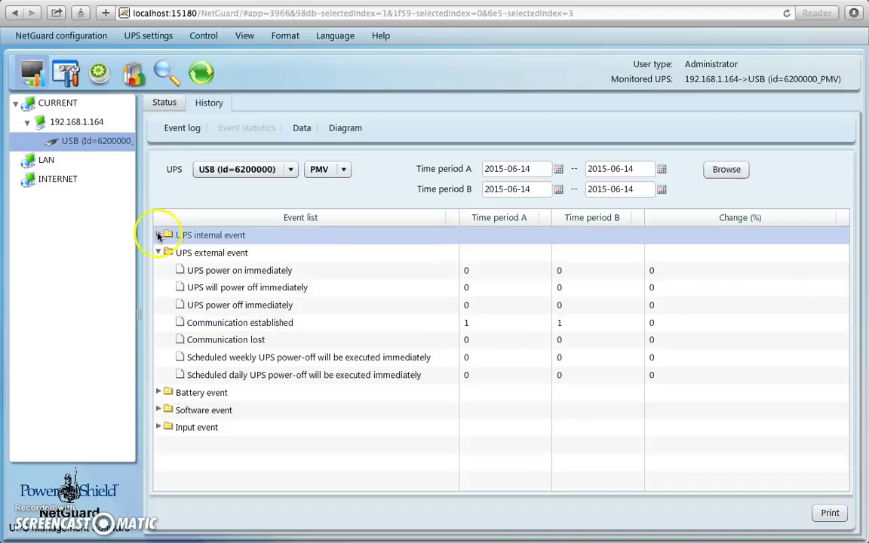
left_click(158, 236)
left_click(157, 254)
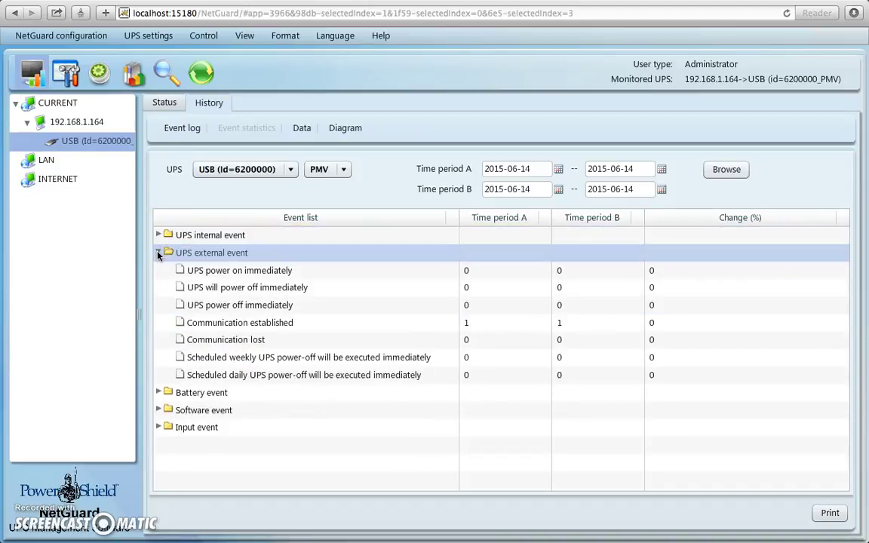
left_click(157, 254)
left_click(158, 254)
left_click(159, 392)
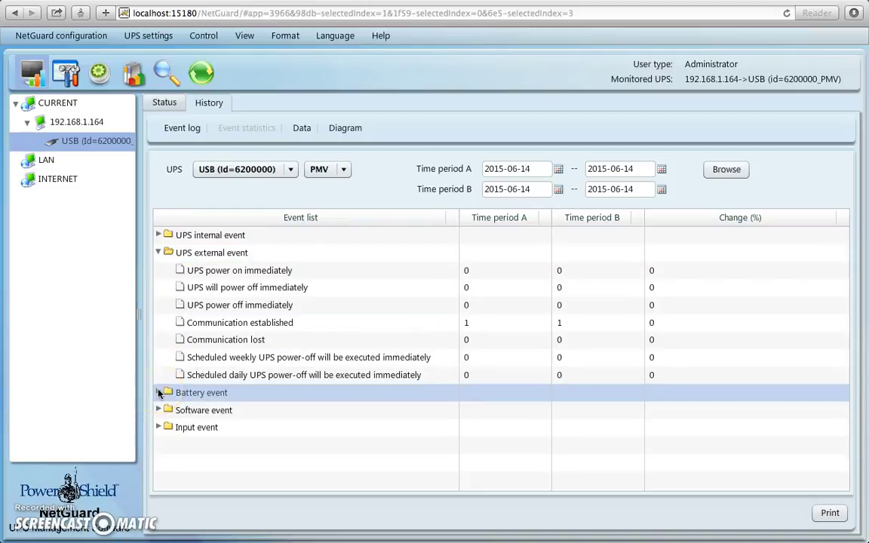
left_click(159, 392)
left_click(159, 392)
left_click(158, 426)
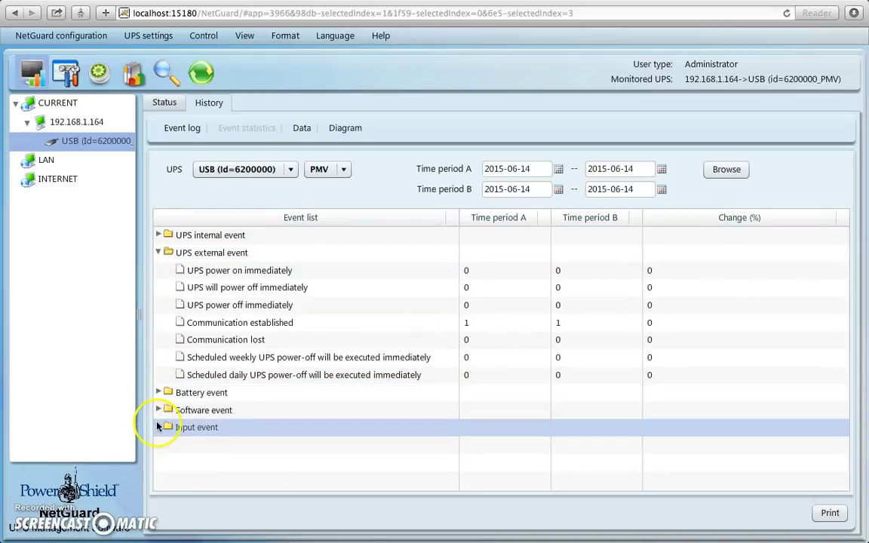
left_click(157, 427)
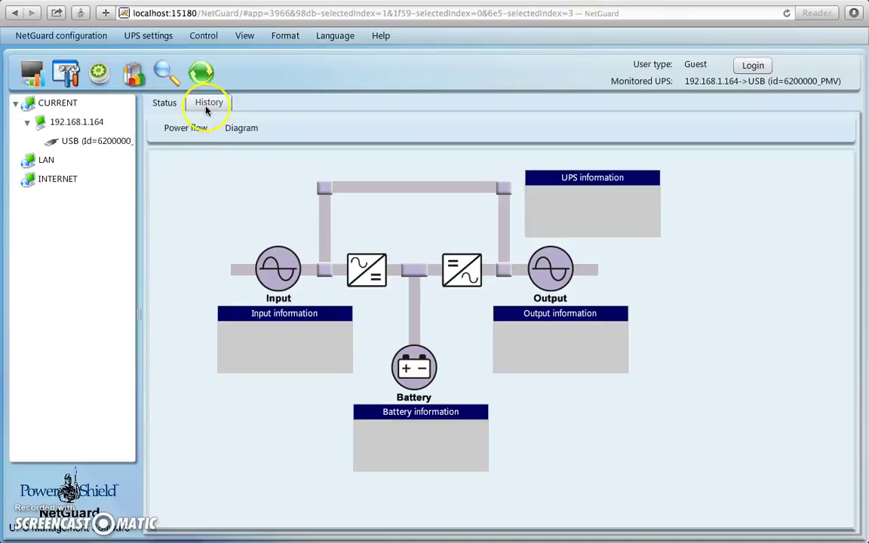
In History event statistics, expand Input event to show AC recovery and AC failure at 1 each
left_click(213, 105)
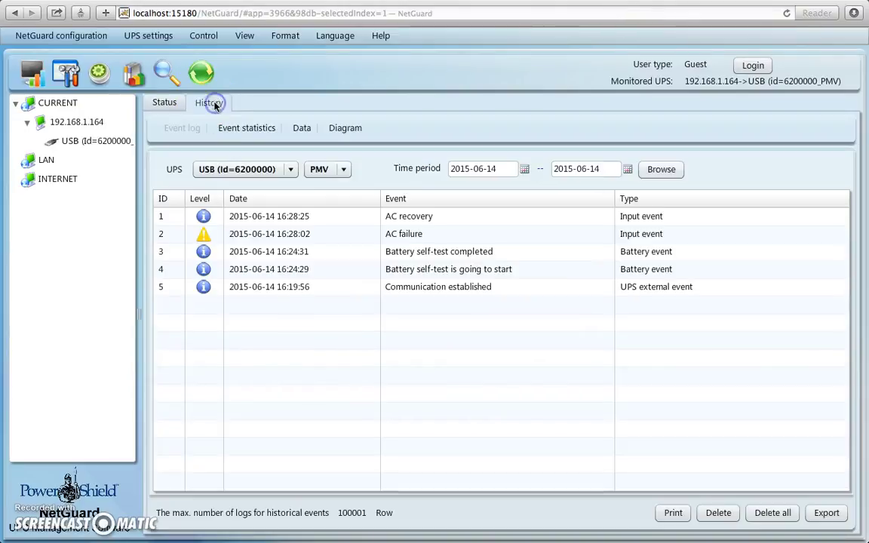
left_click(264, 129)
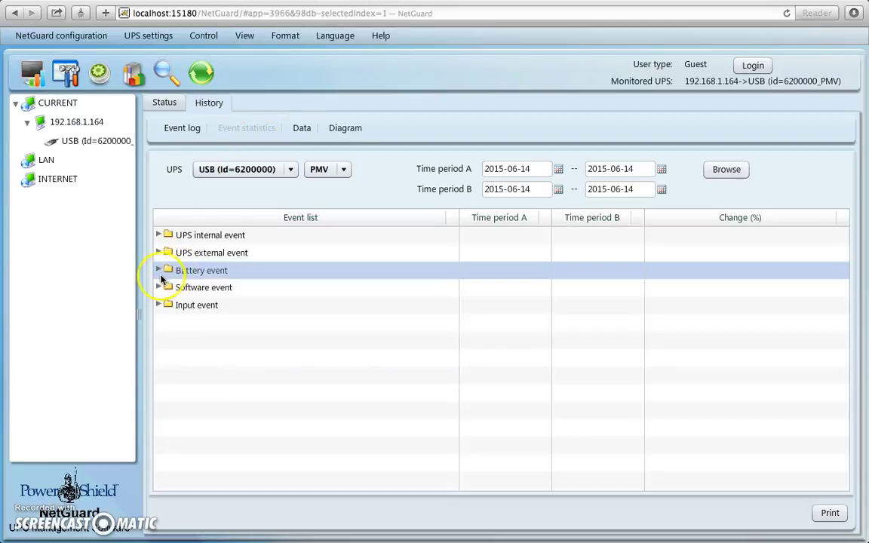
left_click(159, 252)
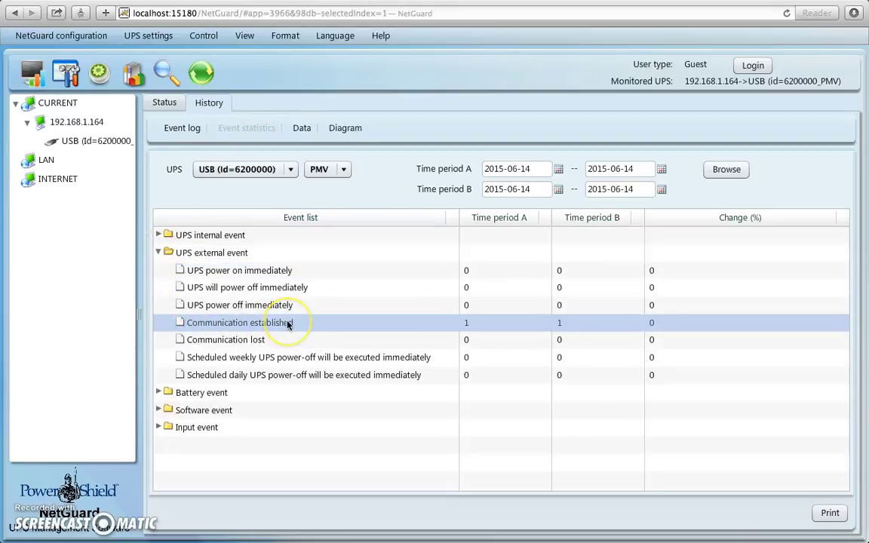
left_click(158, 253)
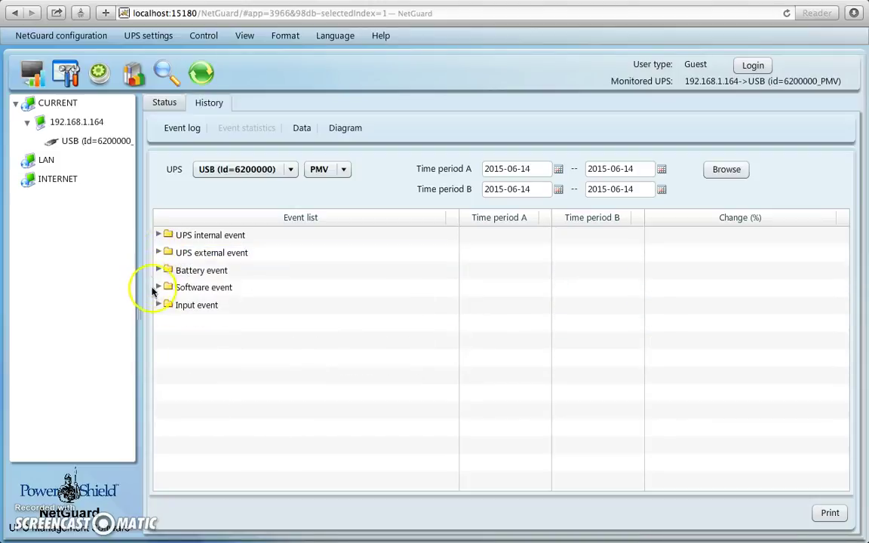
left_click(159, 305)
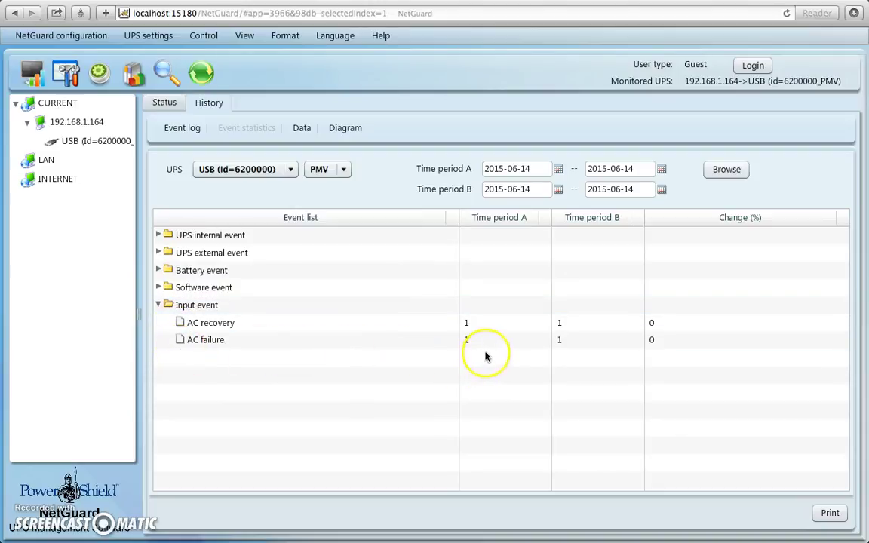
left_click(484, 324)
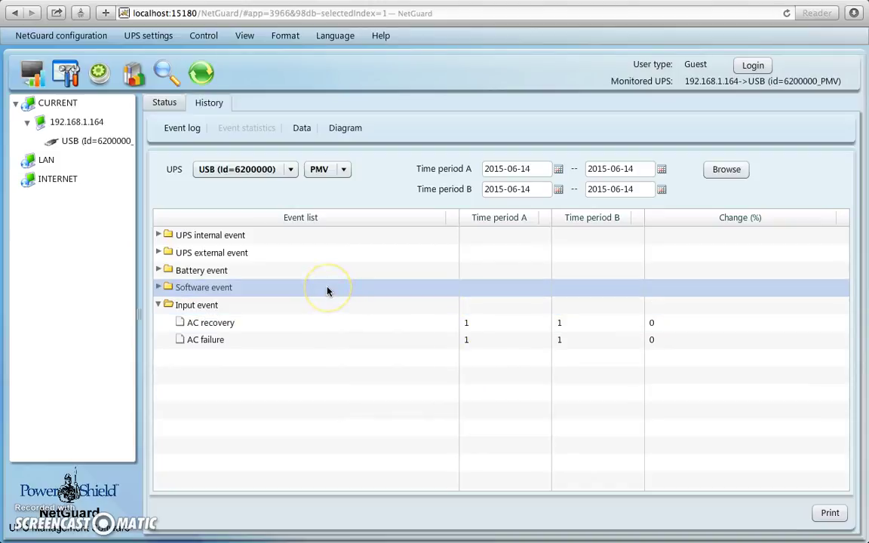
left_click(217, 110)
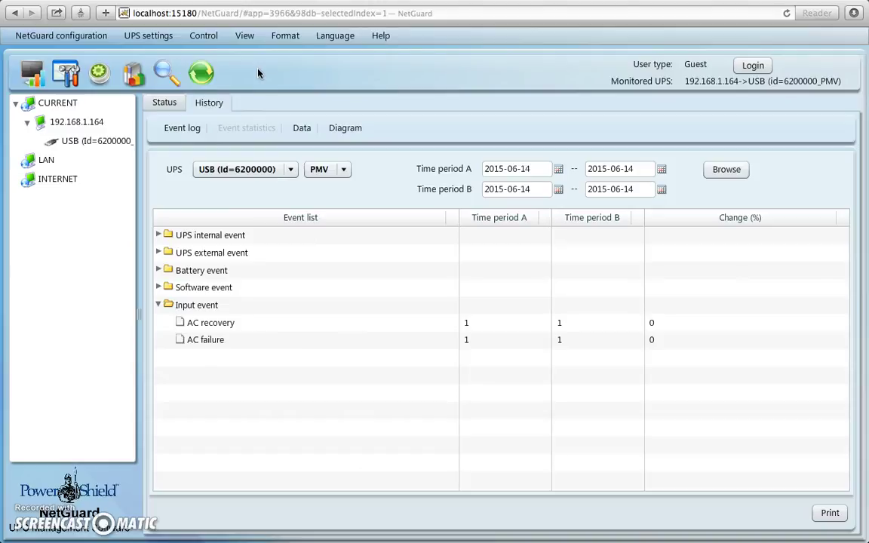
Refresh the monitor to show Line mode, 243.5 V in/out, 50.1 Hz, battery 27.5 V at 100 %
left_click(201, 73)
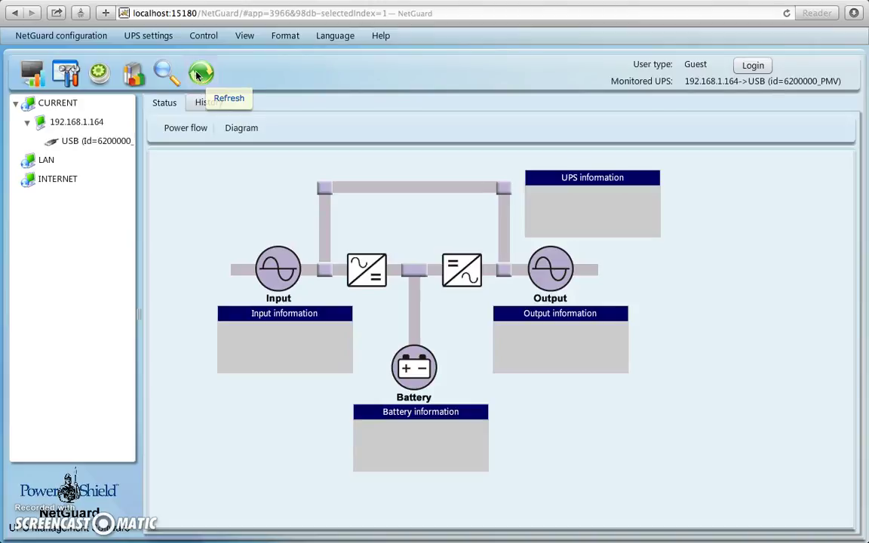
left_click(200, 72)
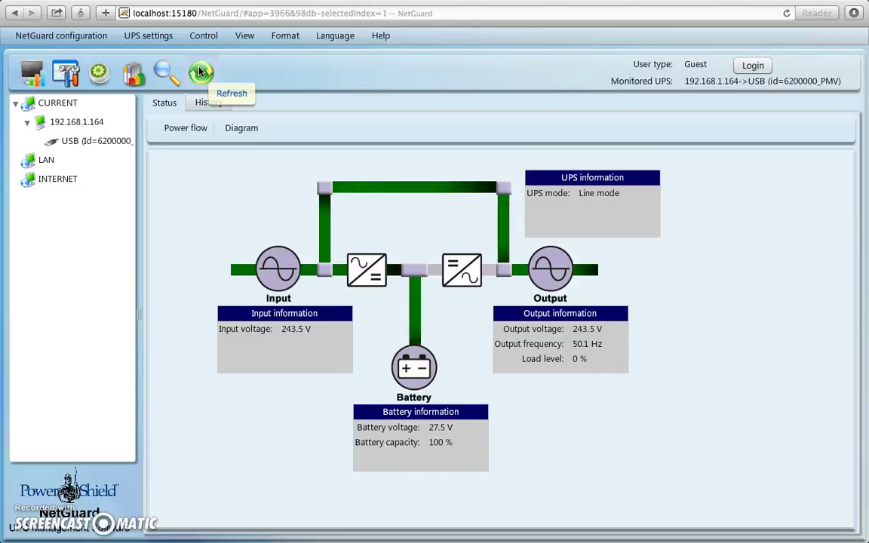
left_click(194, 171)
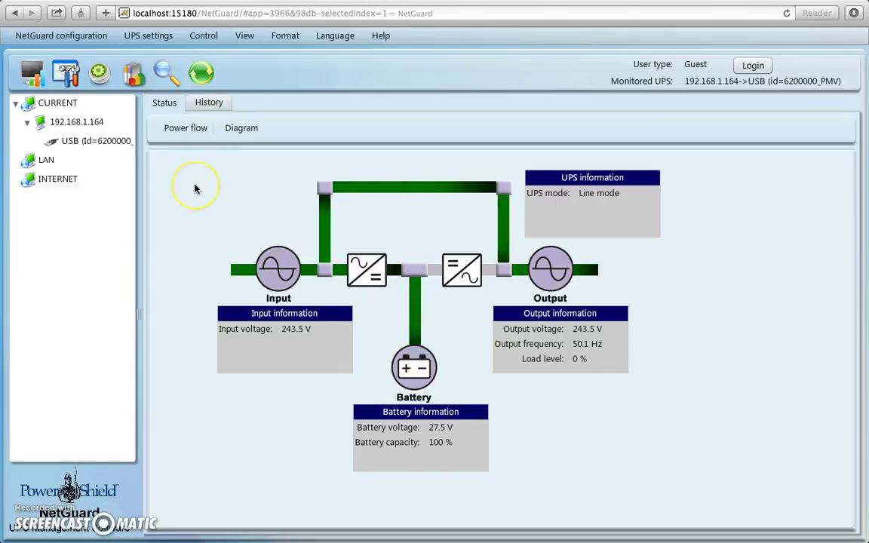